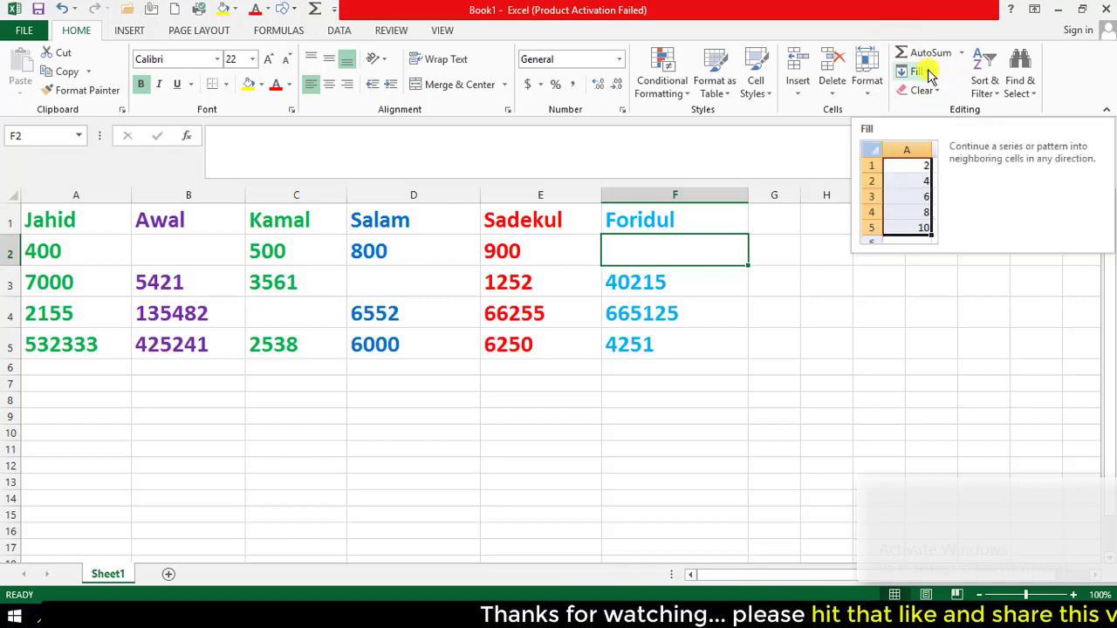
- With F2 selected, open the Fill dropdown in the Home tab's Editing group
left_click(921, 71)
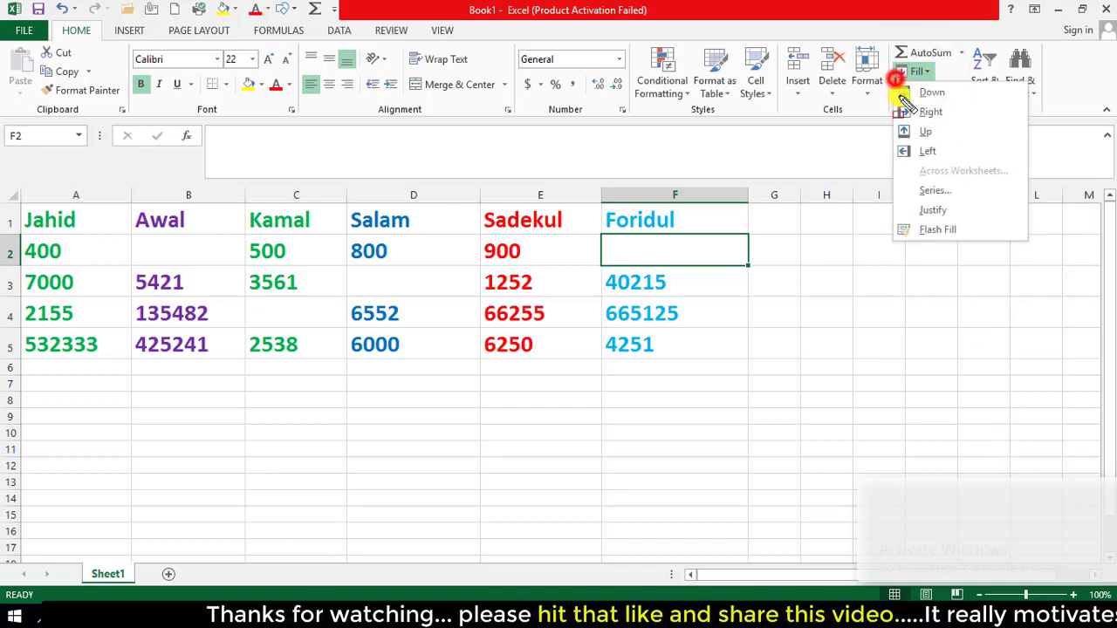
left_click_drag(895, 78, 1026, 168)
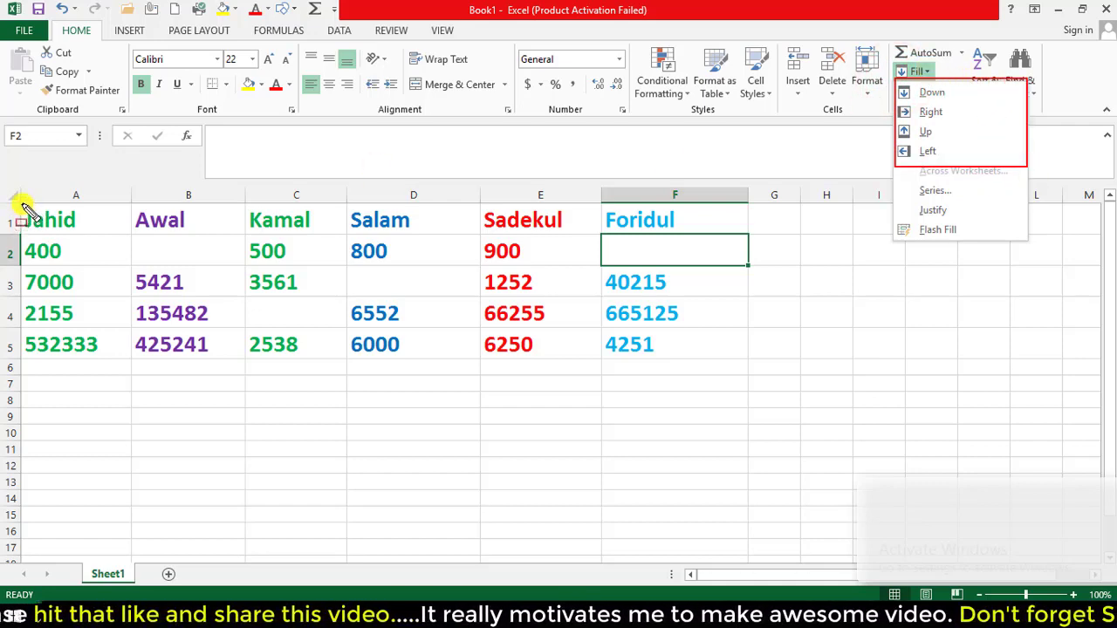
left_click_drag(66, 245, 1103, 397)
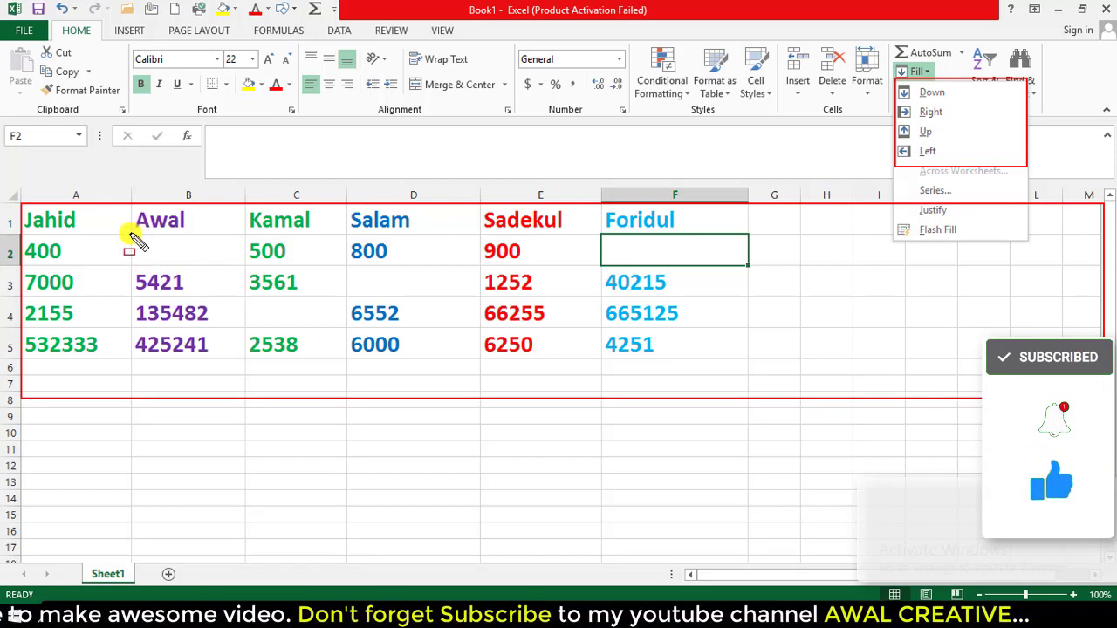
left_click_drag(130, 235, 239, 266)
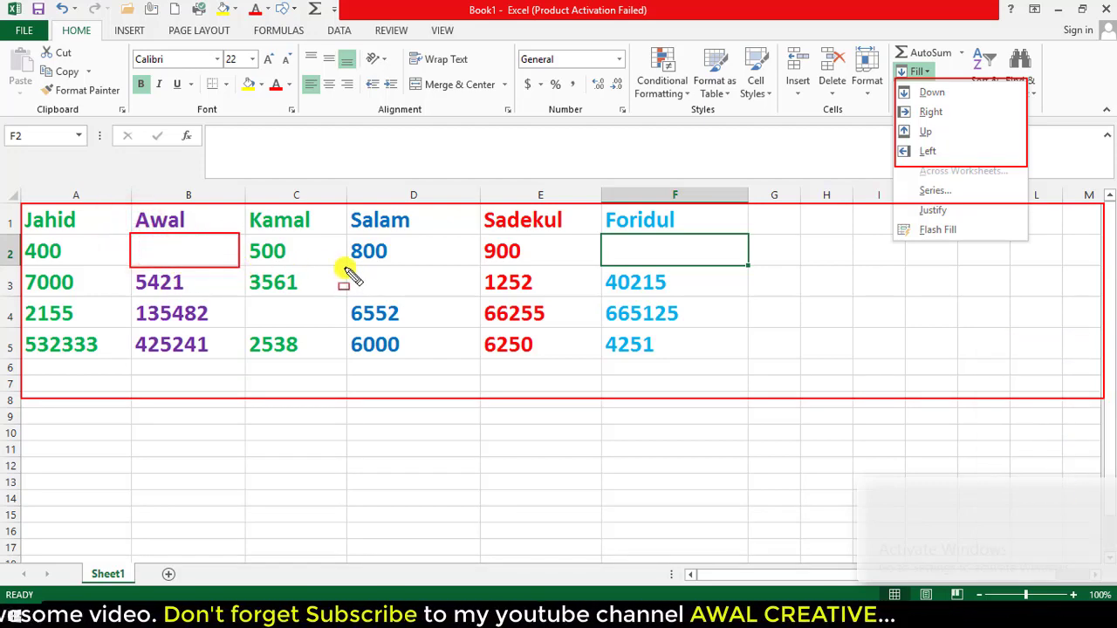
left_click_drag(345, 268, 489, 300)
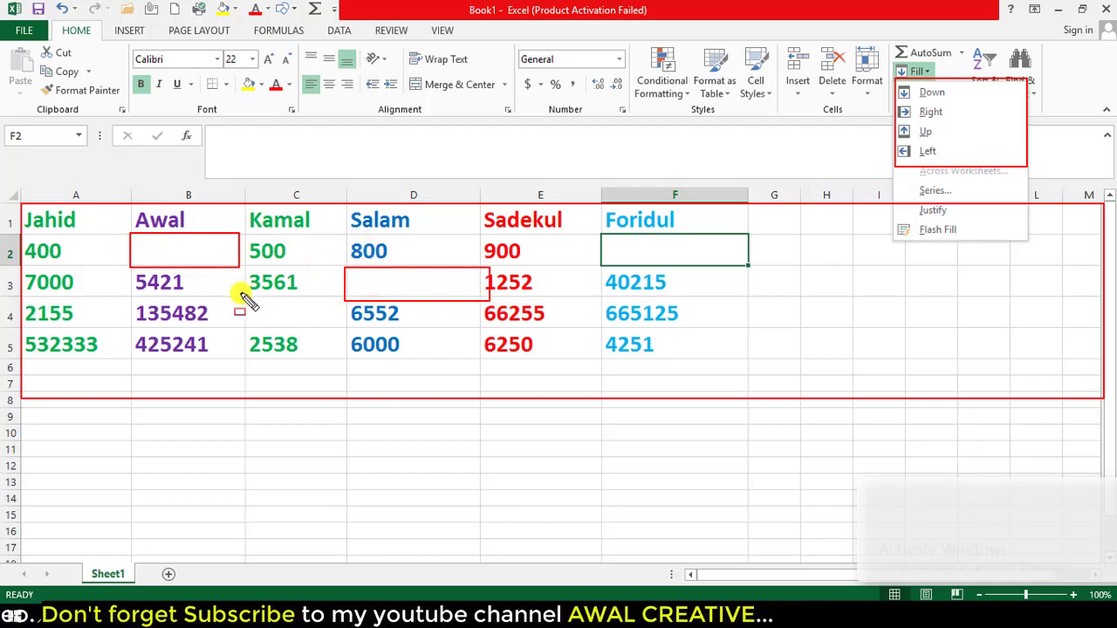
left_click_drag(241, 295, 350, 331)
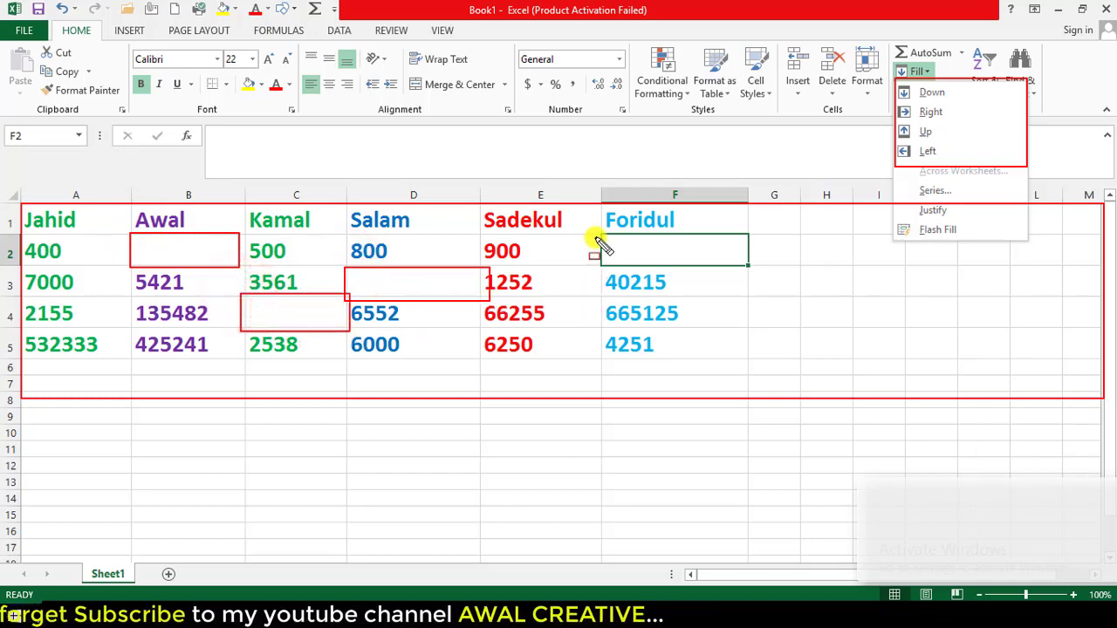
left_click_drag(602, 235, 751, 266)
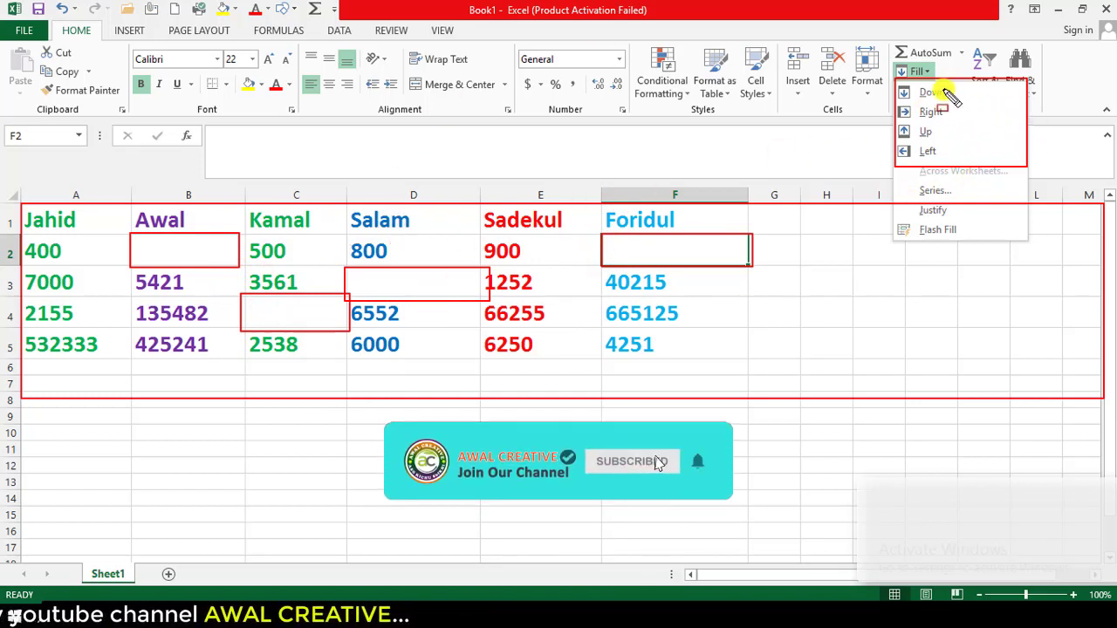
left_click_drag(918, 85, 963, 101)
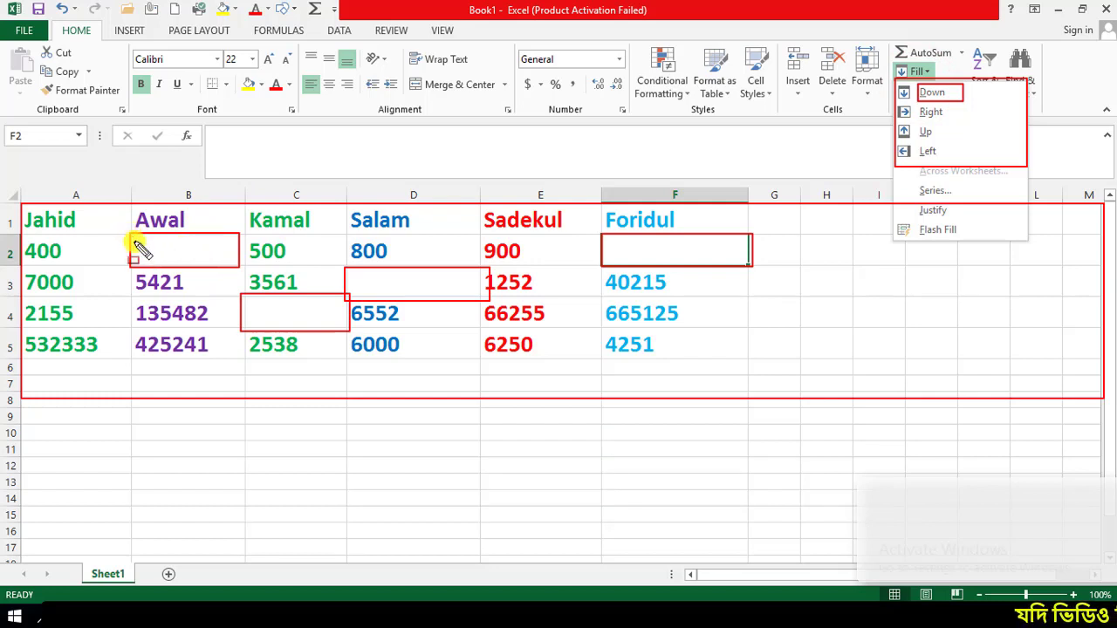
left_click_drag(145, 244, 214, 259)
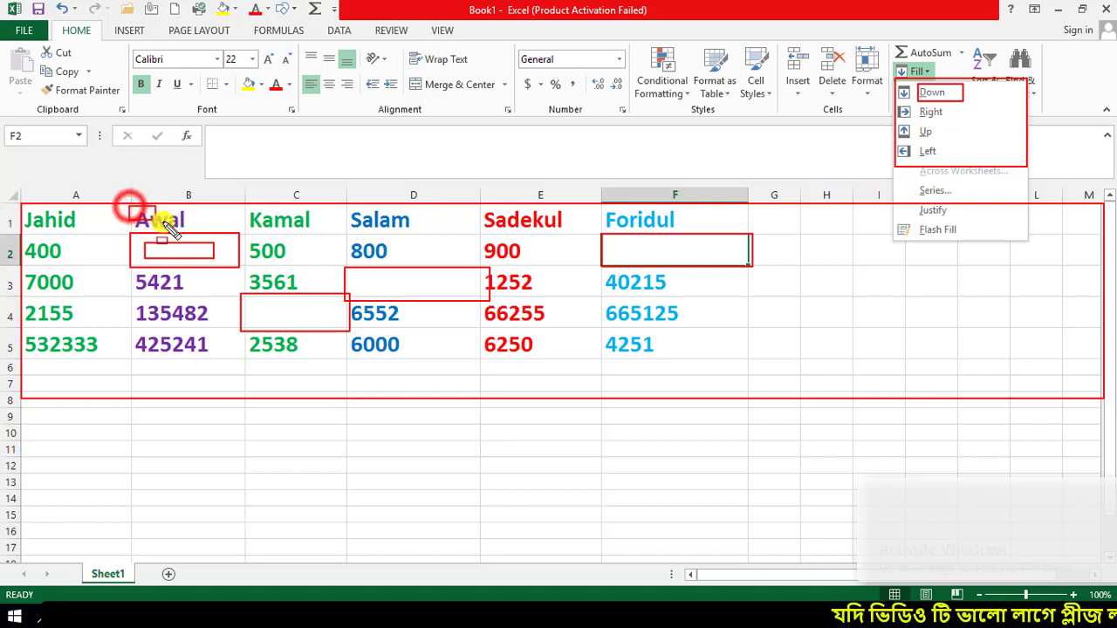
left_click_drag(130, 209, 219, 233)
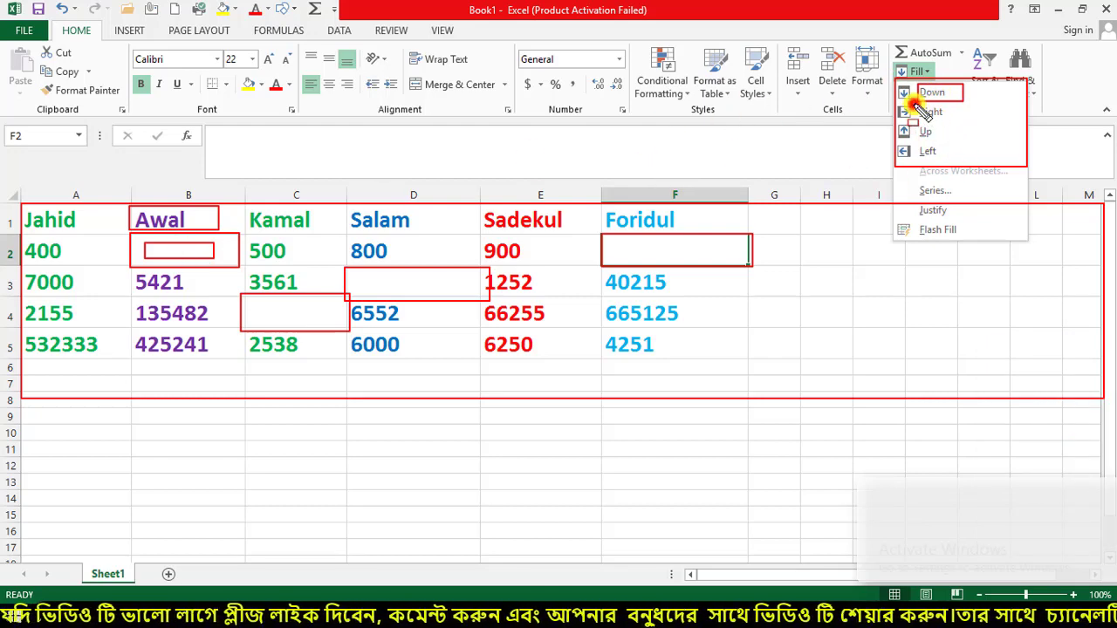
left_click_drag(916, 105, 952, 122)
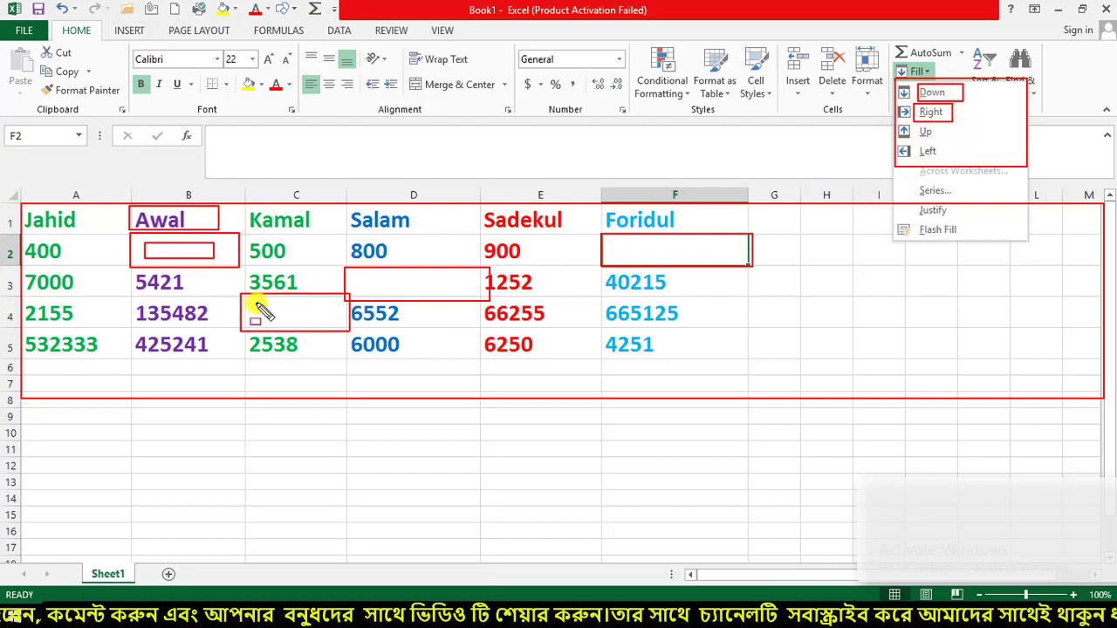
left_click_drag(252, 302, 334, 322)
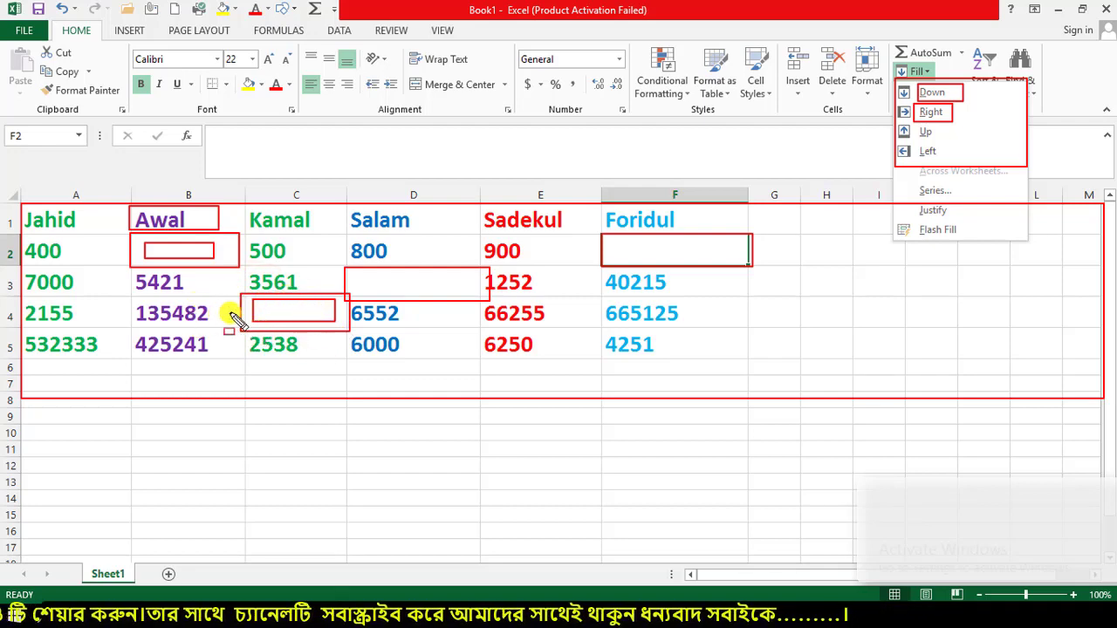
left_click_drag(133, 302, 231, 326)
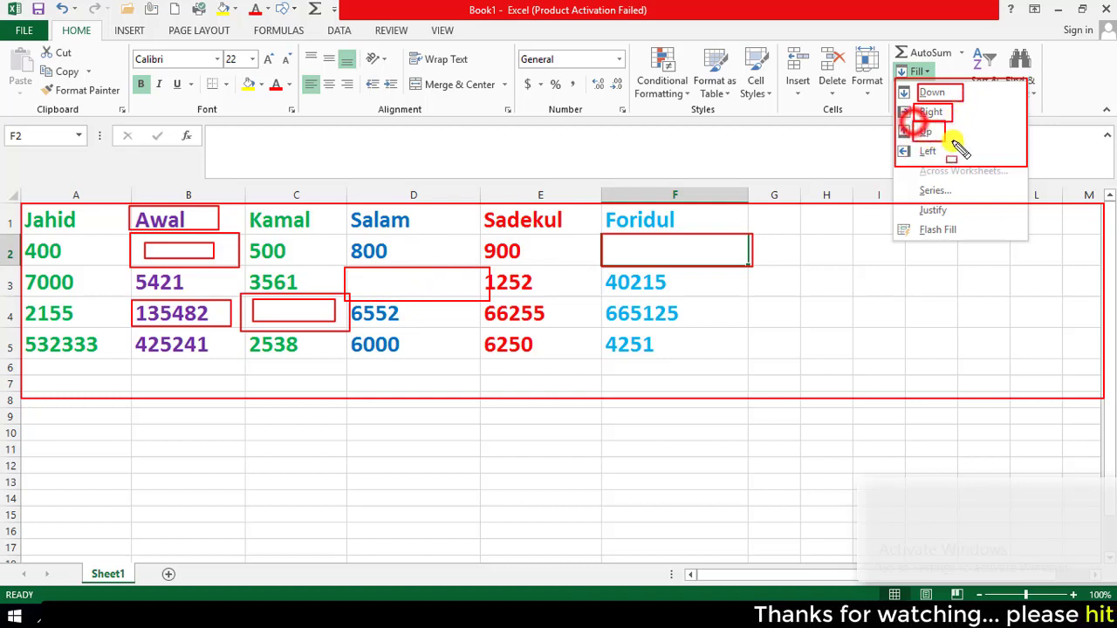
- Highlight the Fill Up option and cells D3–D4, then dismiss the Fill dropdown without filling
left_click_drag(914, 123, 956, 142)
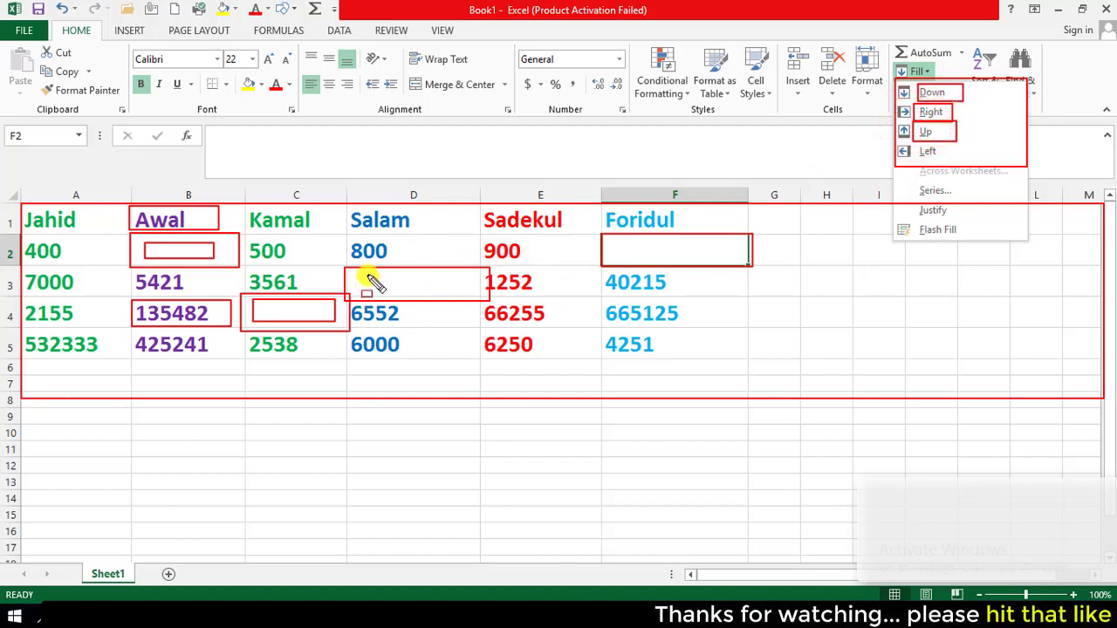
left_click_drag(367, 275, 454, 291)
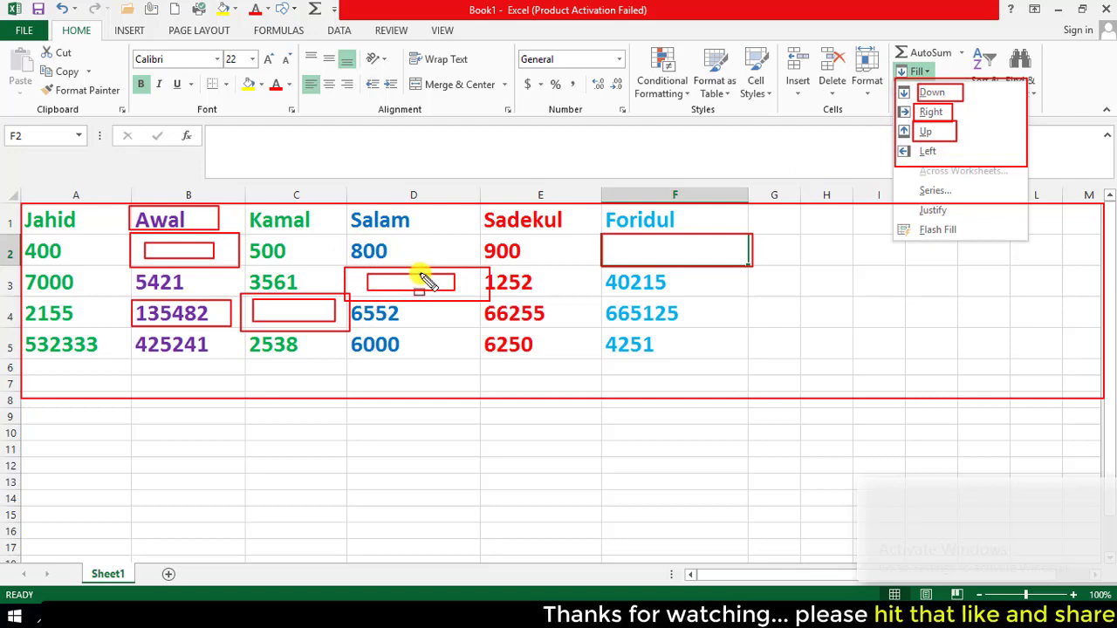
left_click_drag(347, 300, 422, 324)
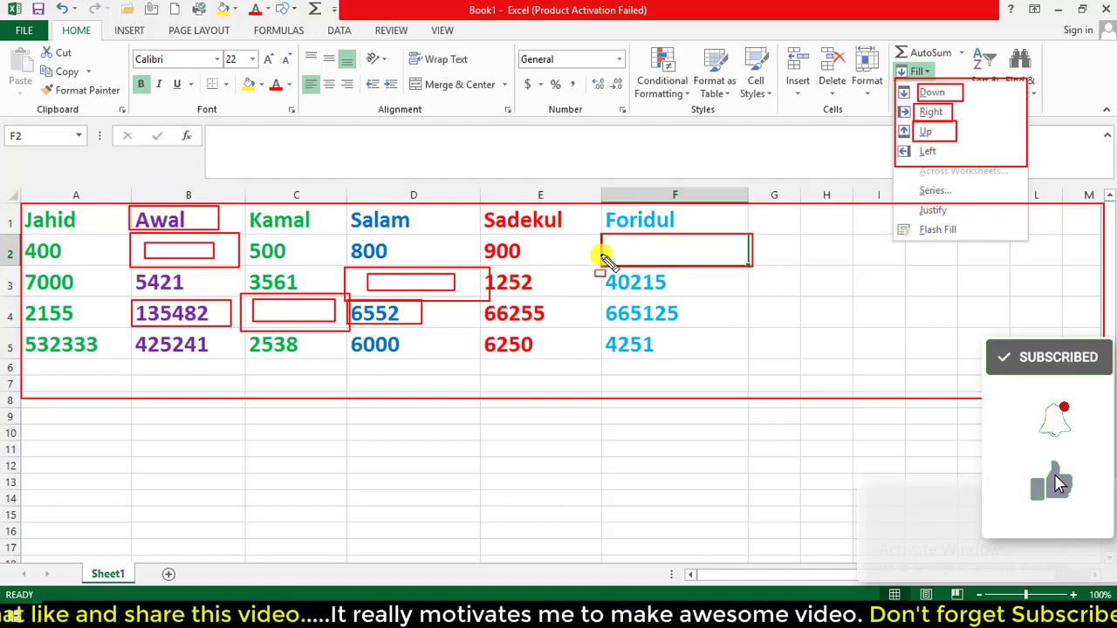
left_click_drag(602, 236, 729, 262)
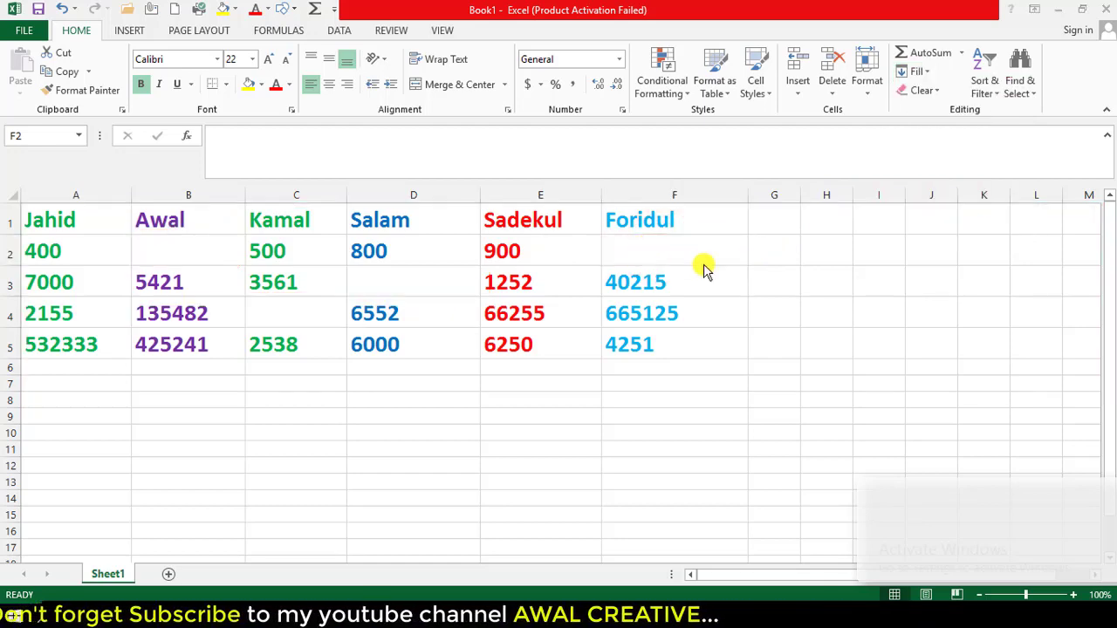
- Fill F2 with the header 'Foridul' using Fill Down
left_click(642, 247)
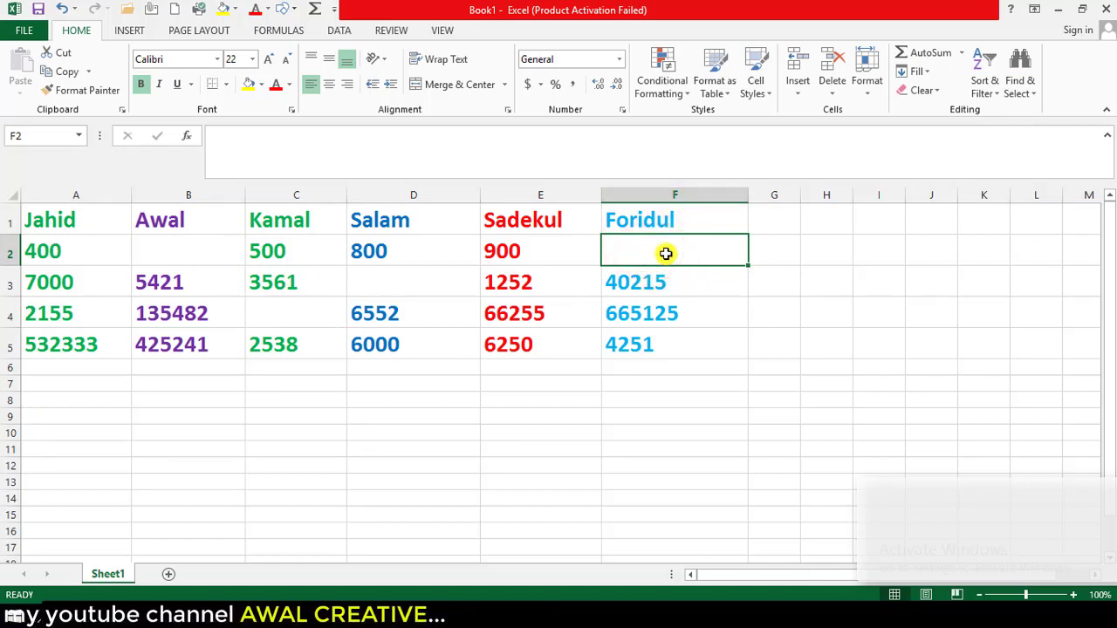
left_click(927, 72)
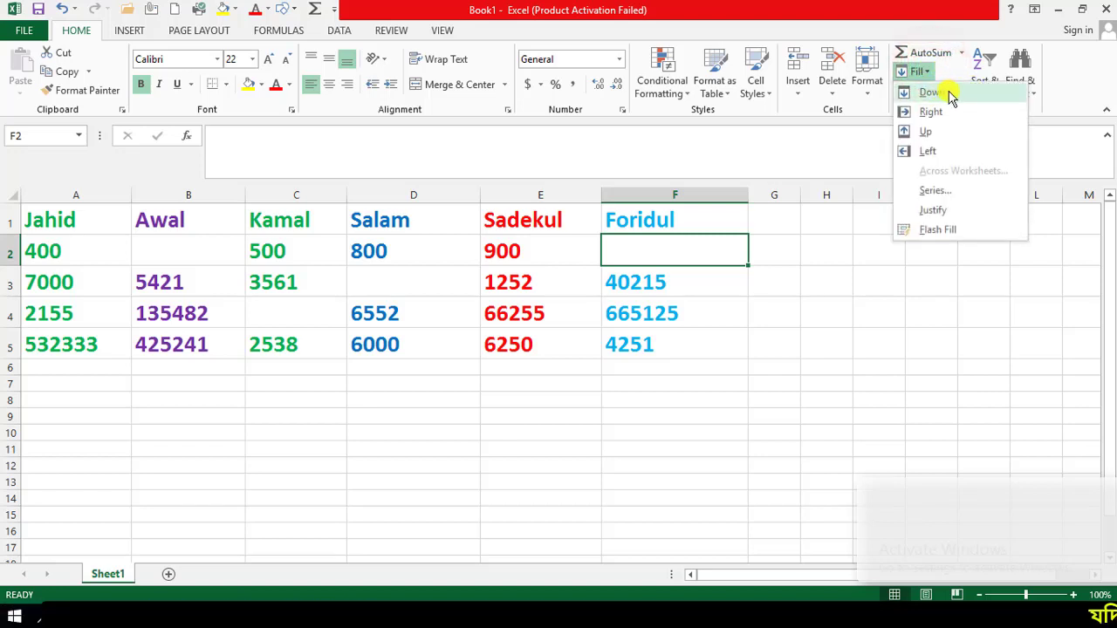
left_click(948, 92)
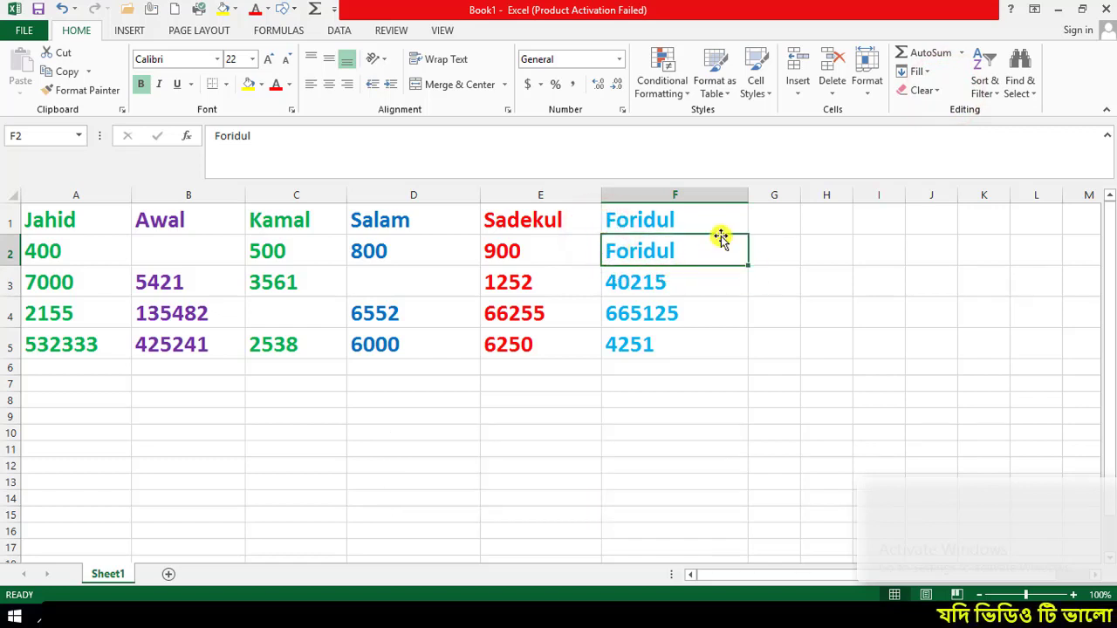
- Reopen the fill list and select the empty cell D3
left_click(925, 74)
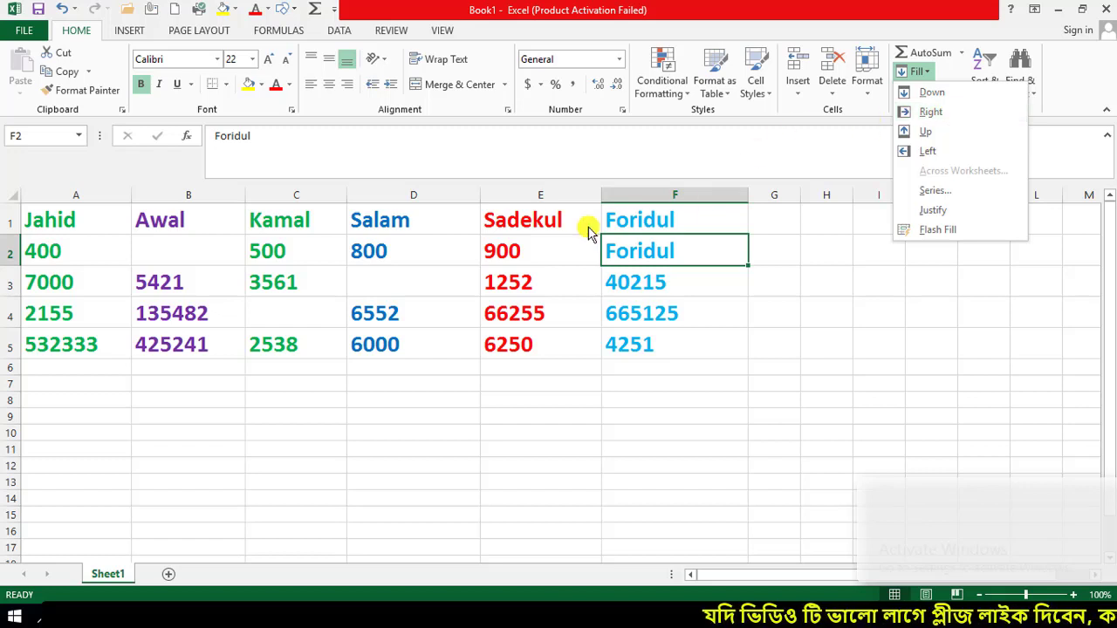
left_click(409, 284)
left_click(411, 283)
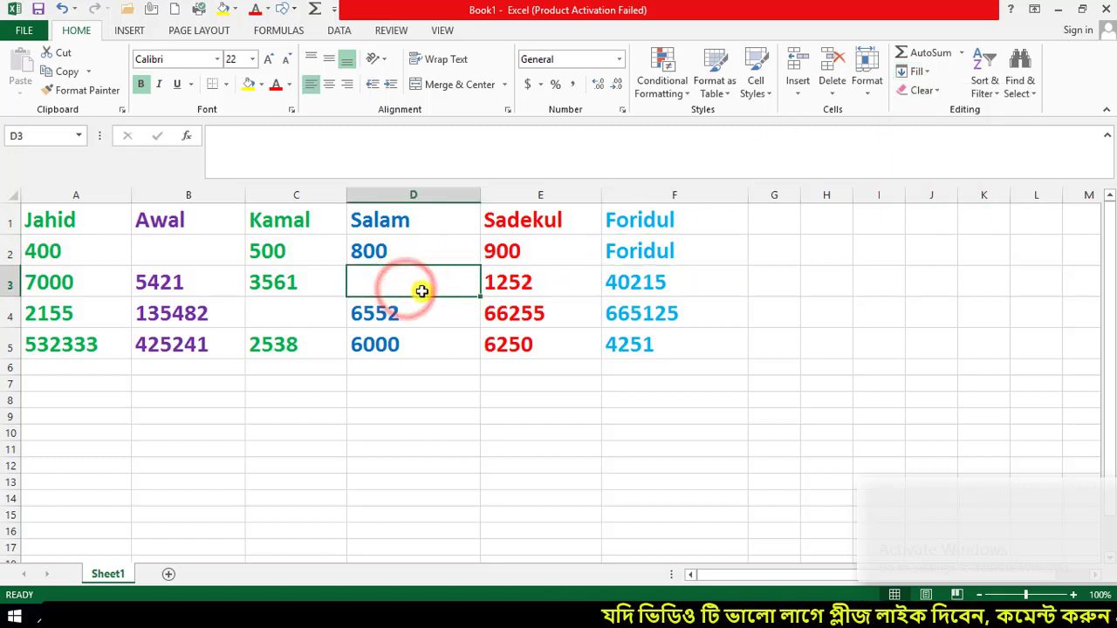
- Fill D3 with 3561 from C3 using Fill Right
left_click_drag(347, 263, 484, 301)
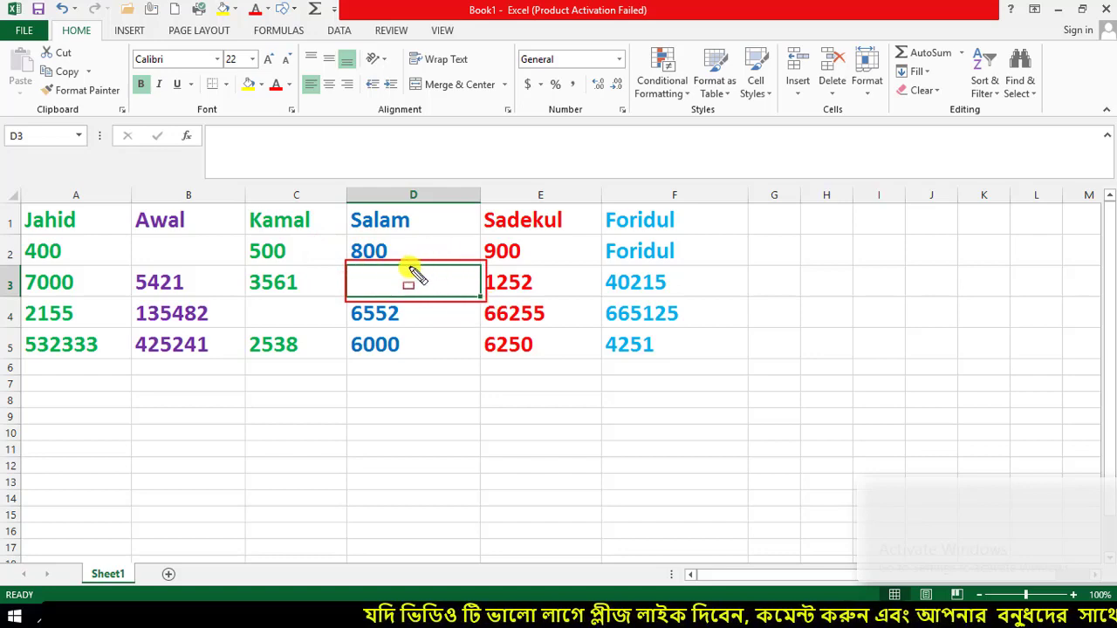
left_click(390, 289)
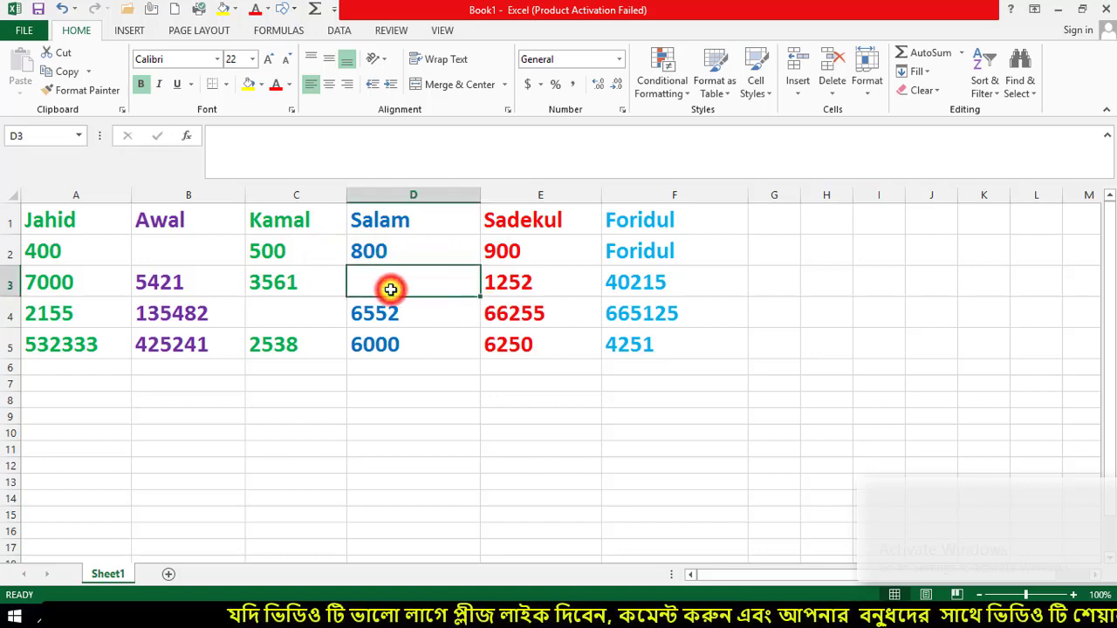
left_click(931, 77)
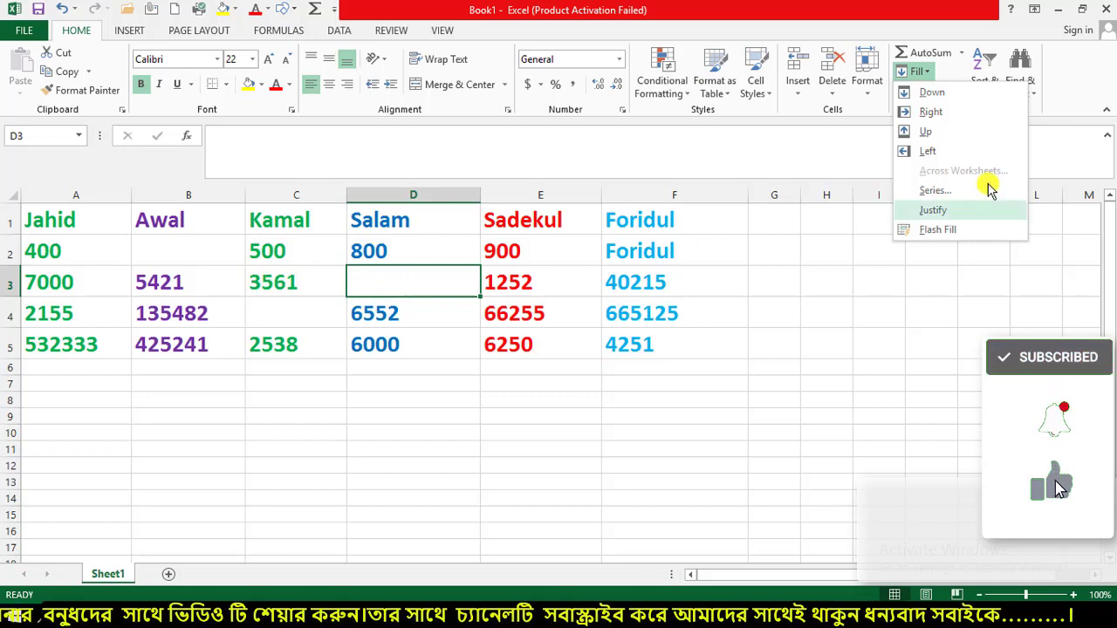
left_click(932, 112)
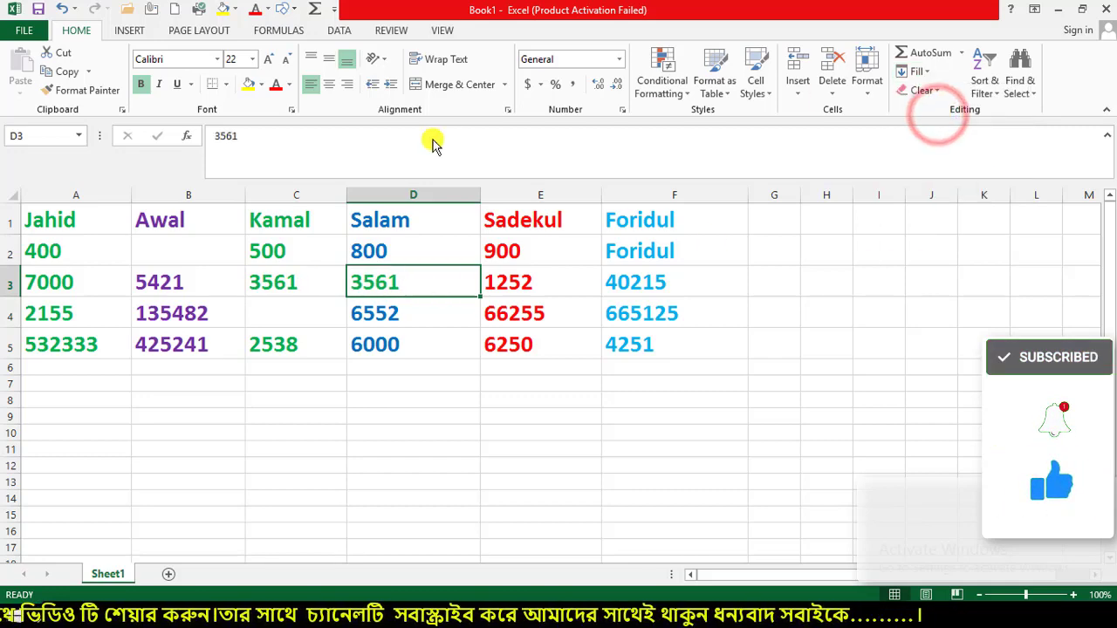
- Reopen the fill list and dismiss it without filling anything
left_click(289, 288)
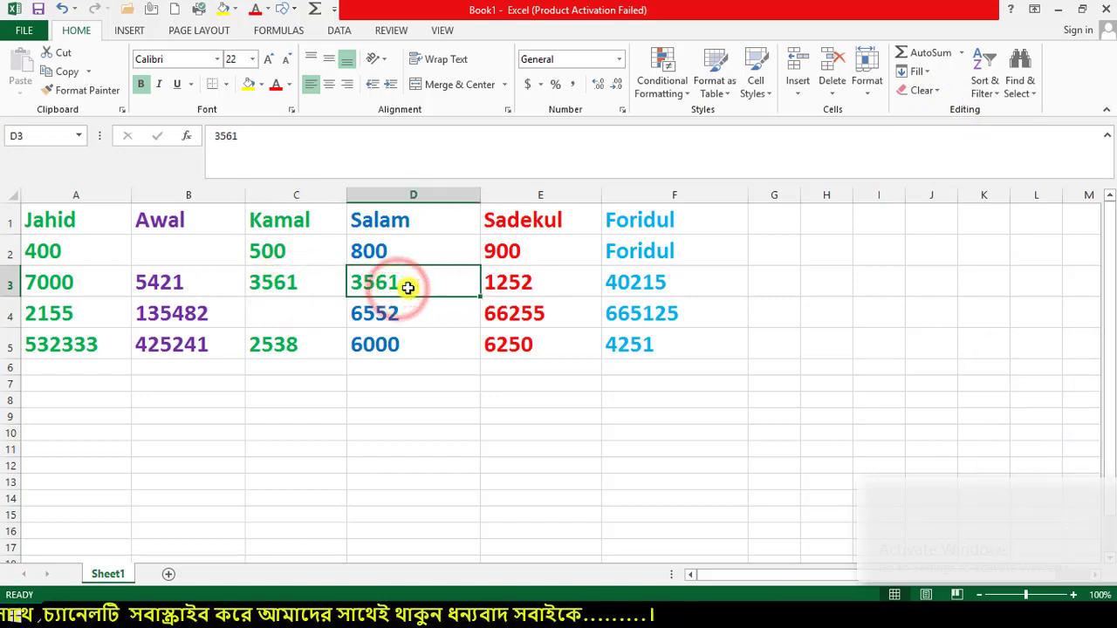
left_click(918, 71)
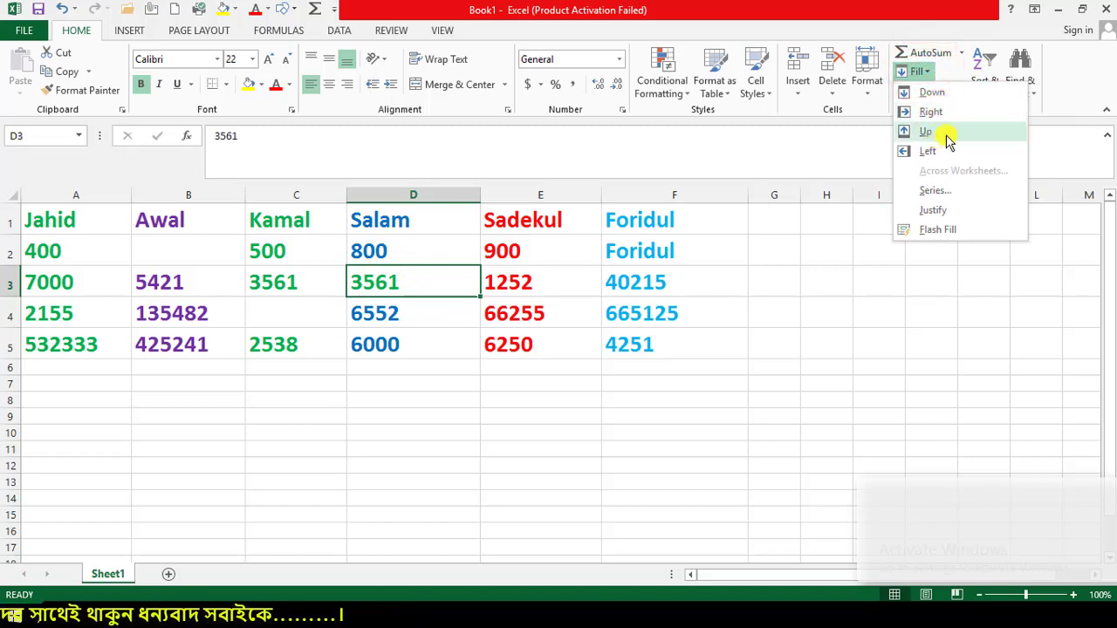
left_click(306, 311)
- Fill C4 with 2538 from C5 using Fill Up
left_click(305, 314)
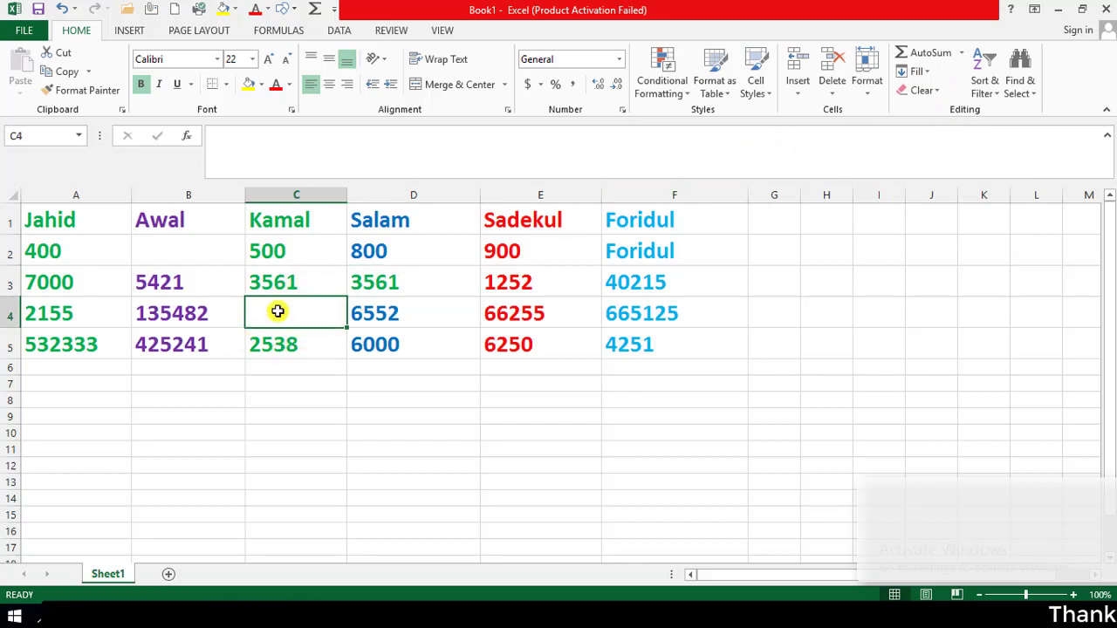
left_click(918, 70)
left_click(932, 136)
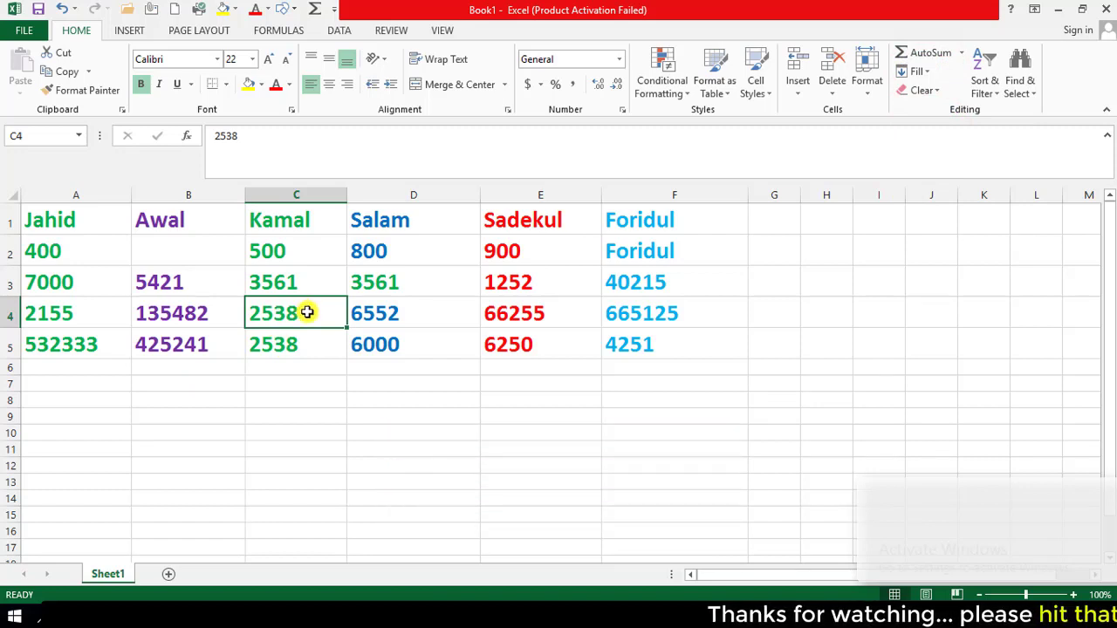
- Reopen the fill list, then close it by selecting the empty cell B2
left_click(926, 71)
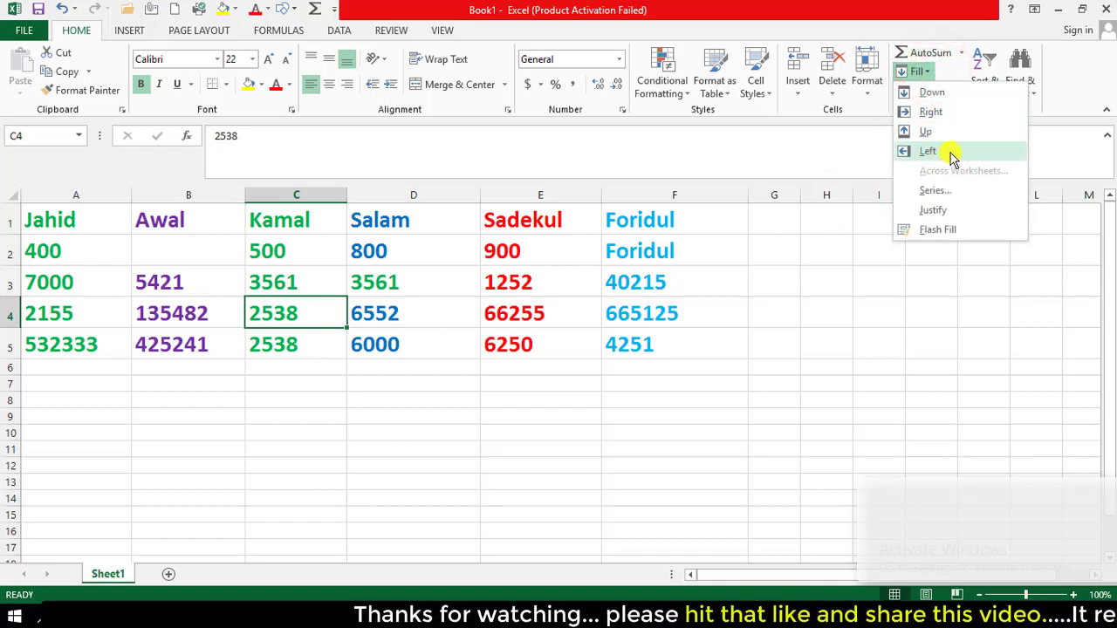
left_click(188, 244)
left_click(181, 249)
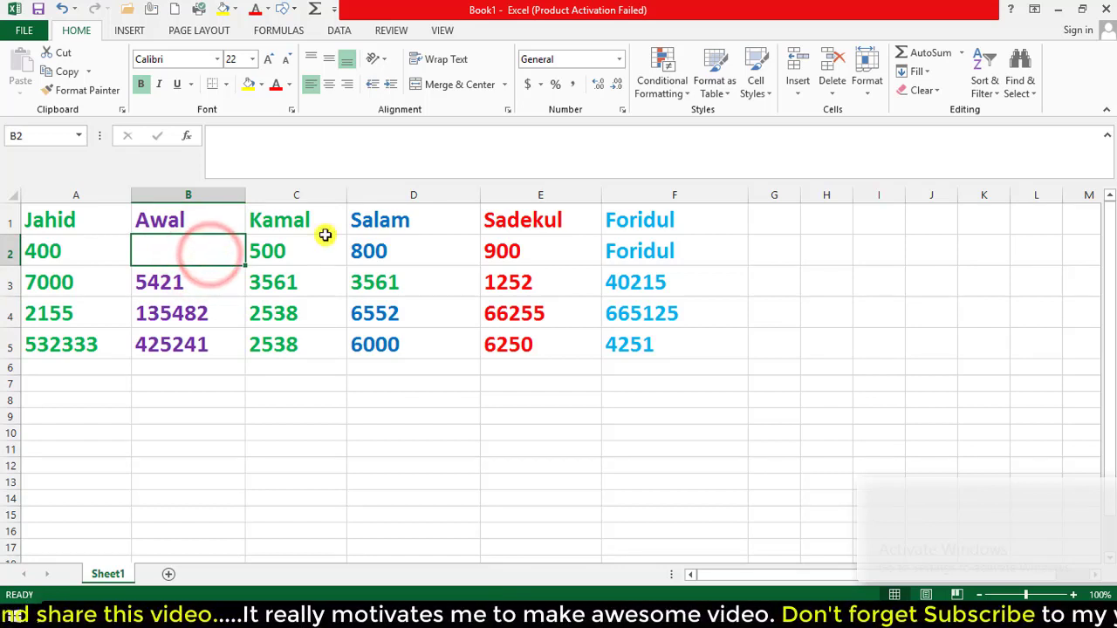
- Fill B2 with 500 from C2 using Fill Left, completing the table
left_click(925, 73)
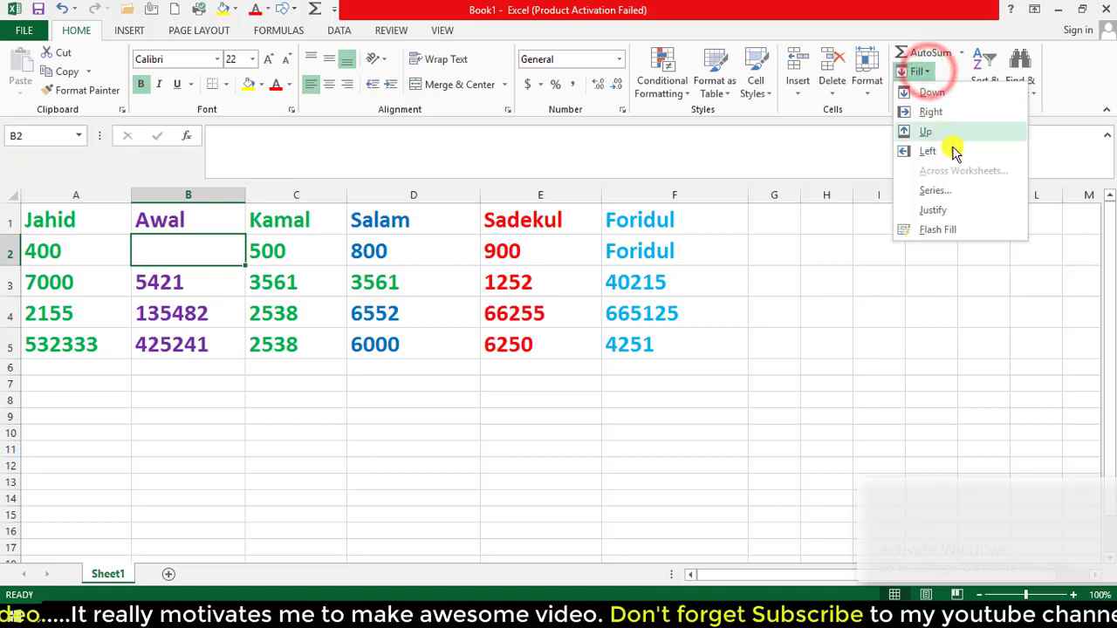
left_click(266, 255)
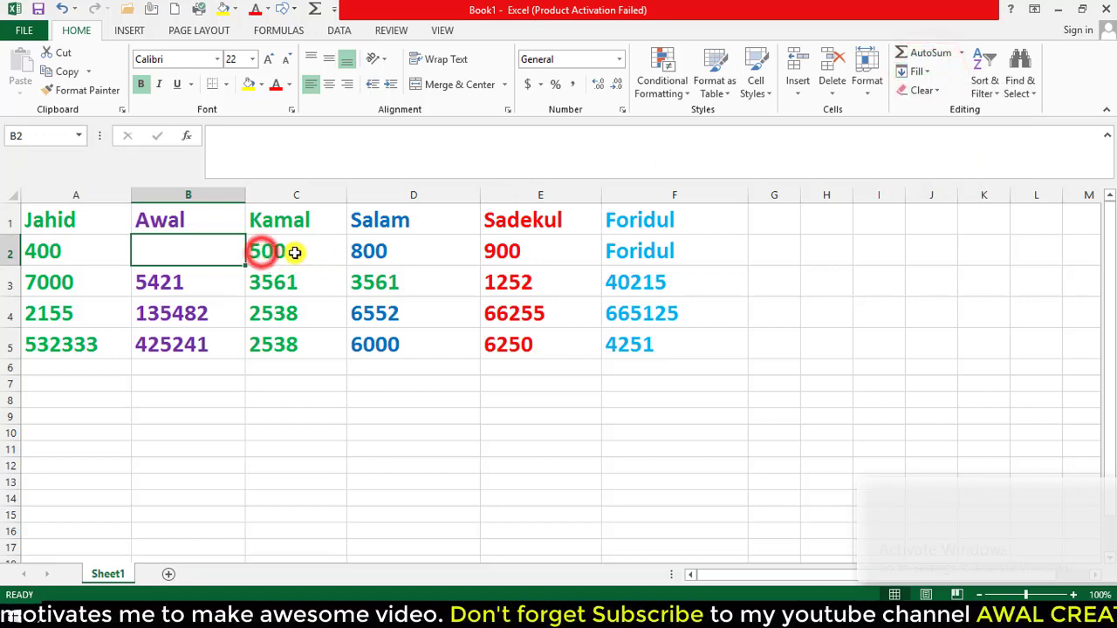
left_click(281, 253)
left_click(204, 248)
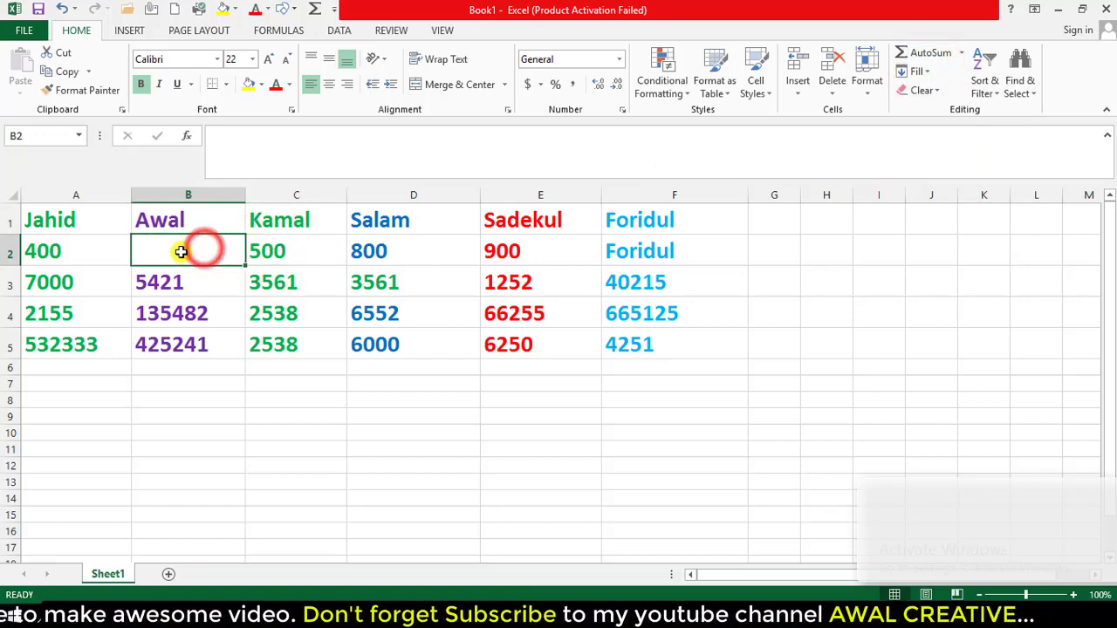
left_click(921, 73)
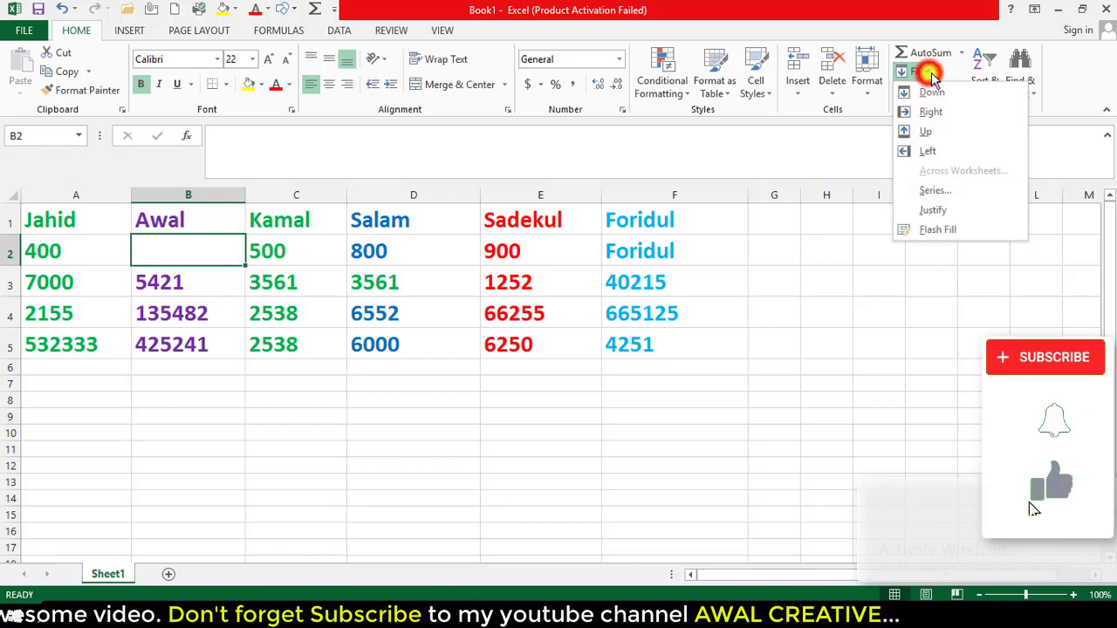
left_click(931, 153)
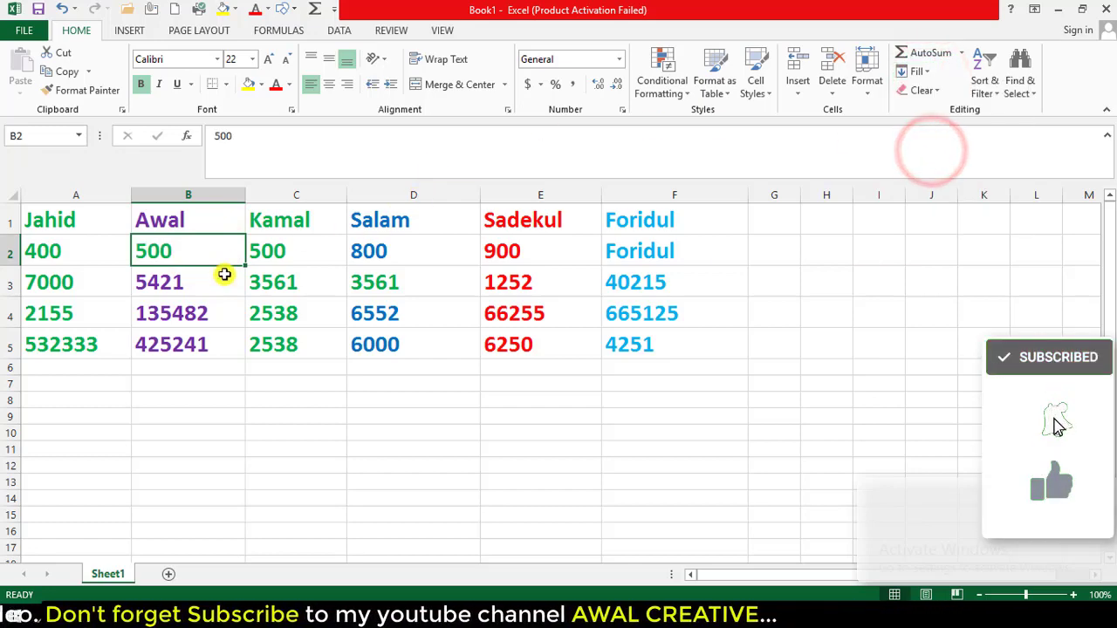